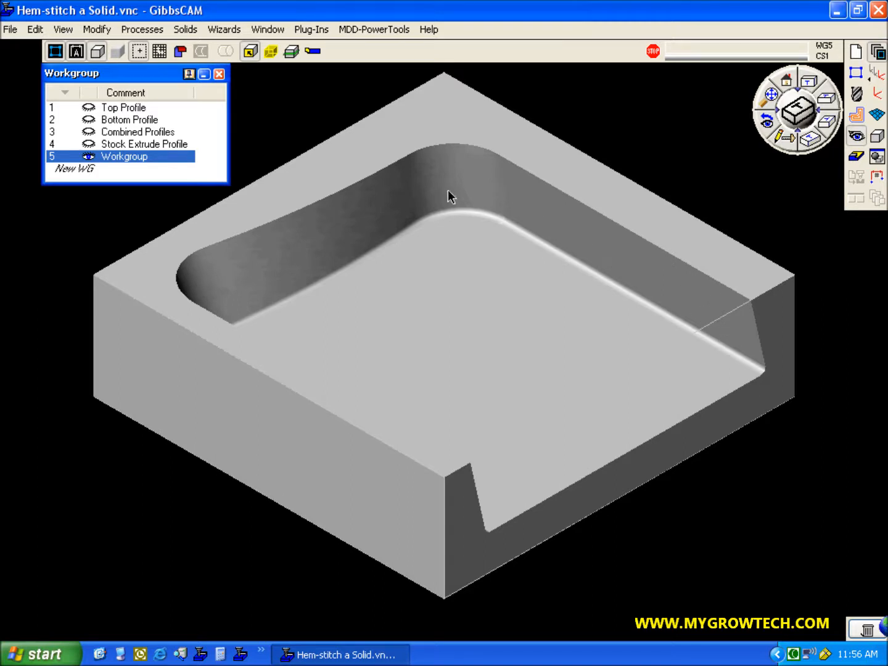
# Step: Inspect the pocket and its combined top and bottom profiles in isometric and top views, and reactivate workgroup 5
pyautogui.moveTo(428, 355); pyautogui.dragTo(635, 448, button='middle')
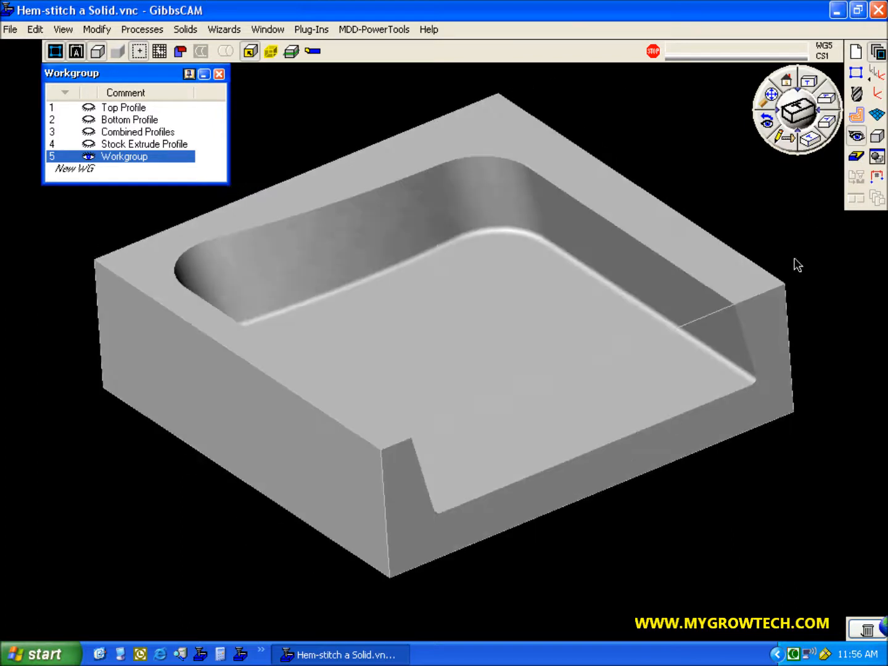
pyautogui.click(809, 140)
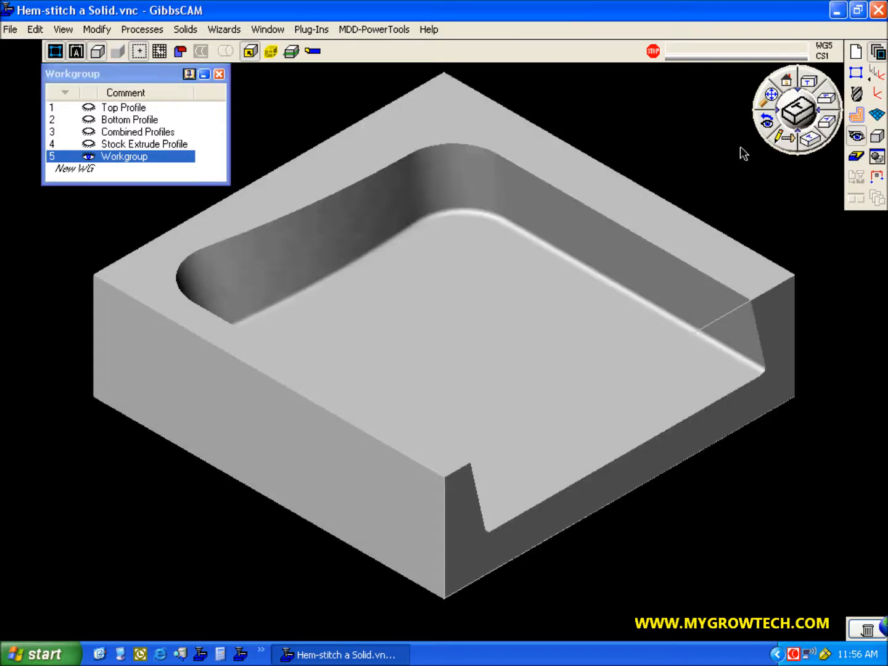
pyautogui.click(148, 135)
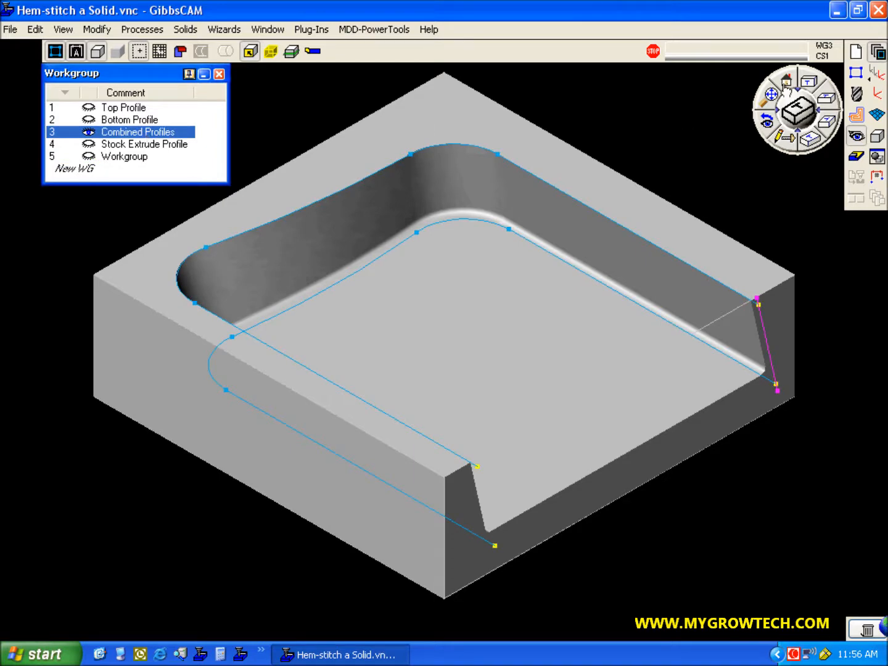
pyautogui.click(802, 82)
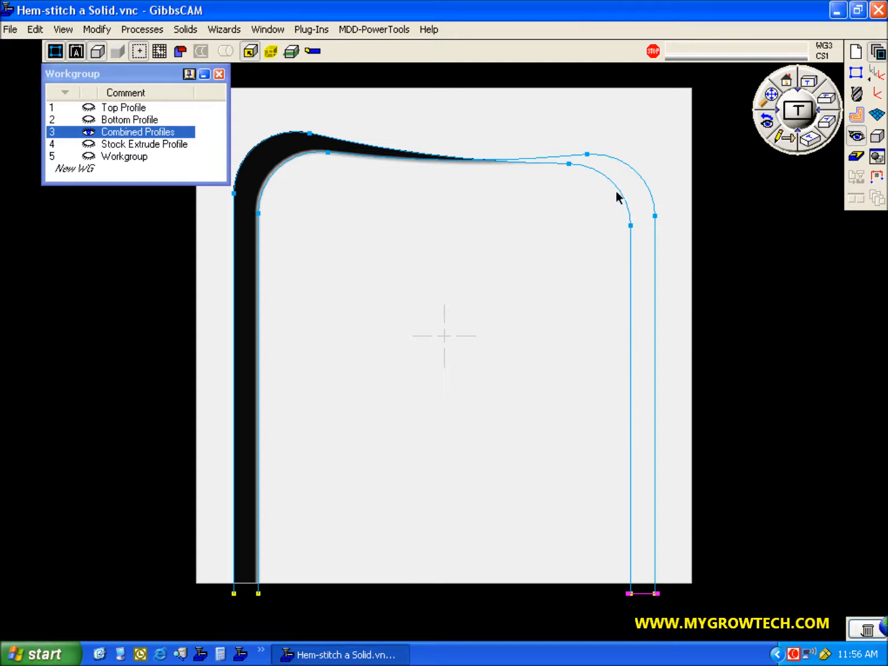
pyautogui.click(810, 140)
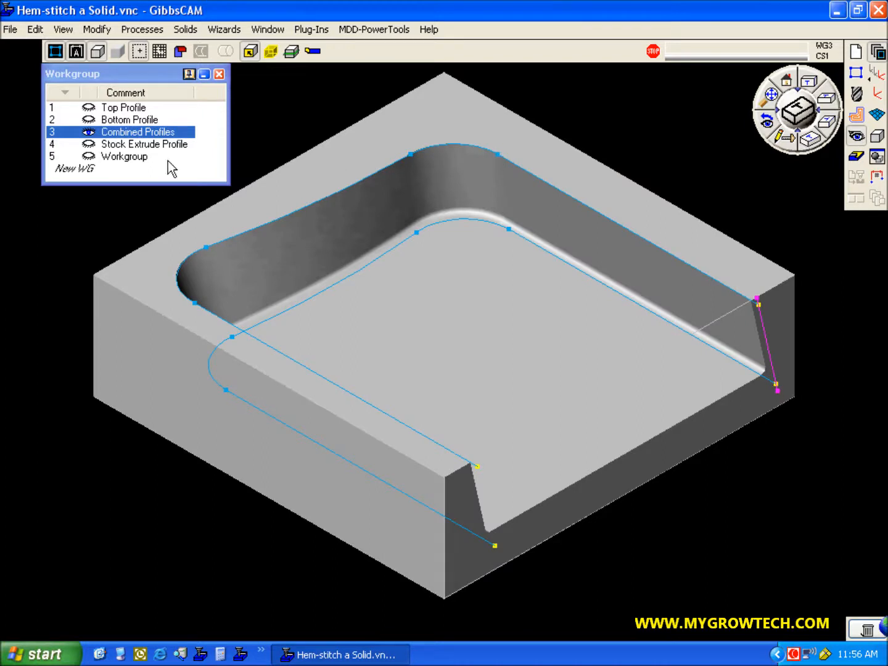
pyautogui.click(140, 157)
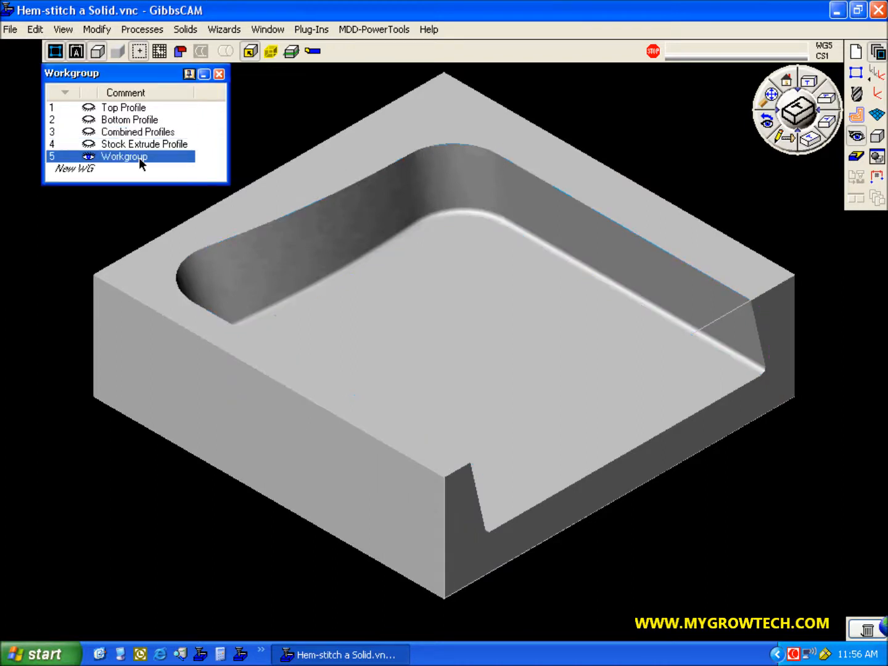
# Step: Review the key cutter's bottom corner radius in tool 1 and select the straight floor fillet along the pocket's long side
pyautogui.click(857, 98)
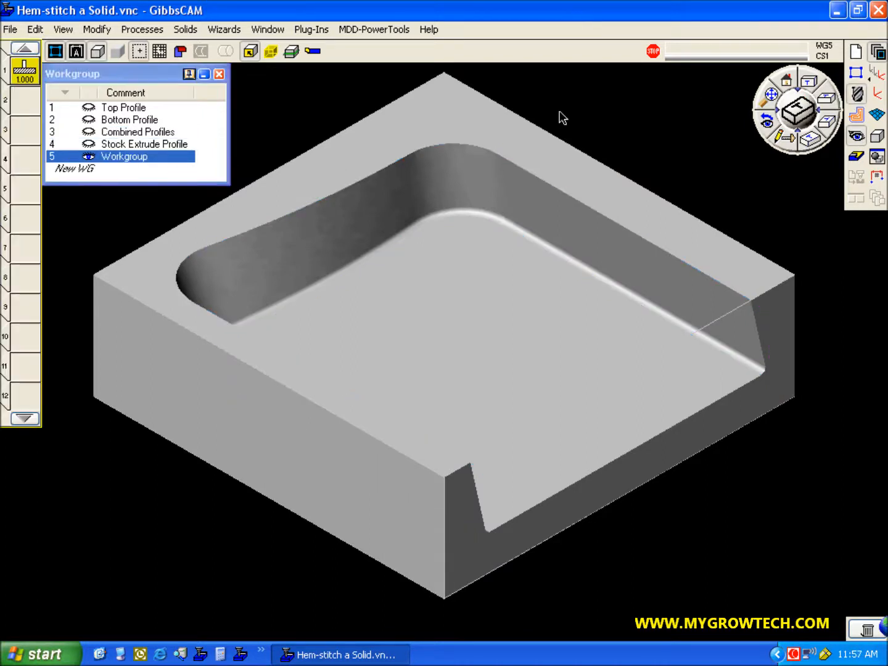
pyautogui.doubleClick(22, 79)
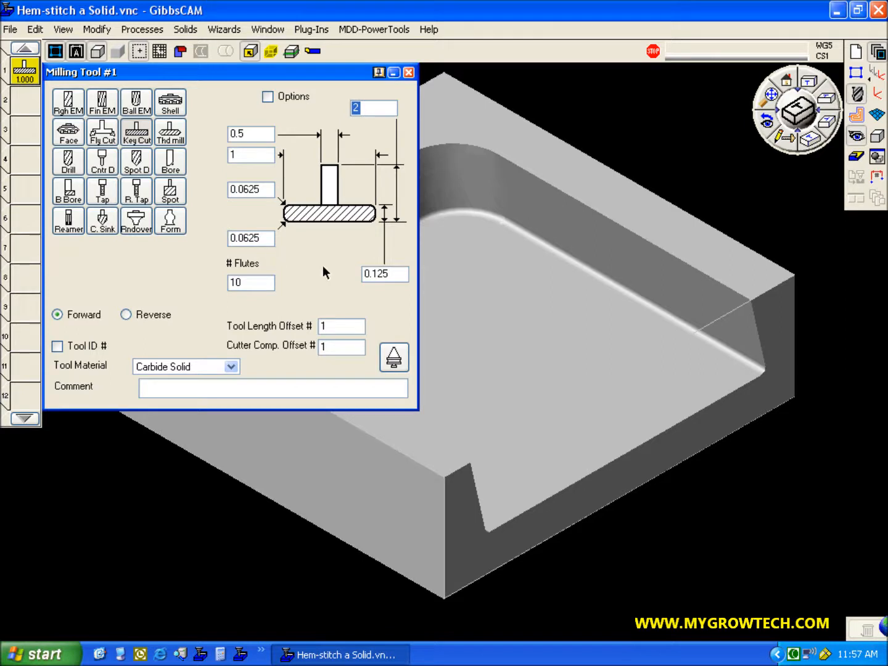
pyautogui.doubleClick(266, 239)
pyautogui.click(580, 266)
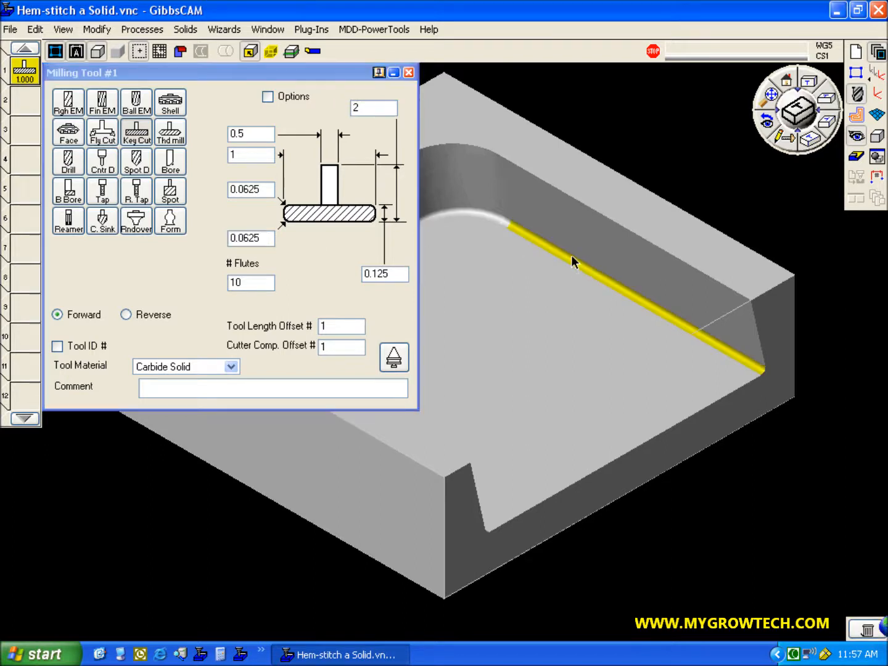
pyautogui.click(409, 72)
# Step: Review the contour process's side stock, Z stock, entry clearance and starting cut depth
pyautogui.click(857, 116)
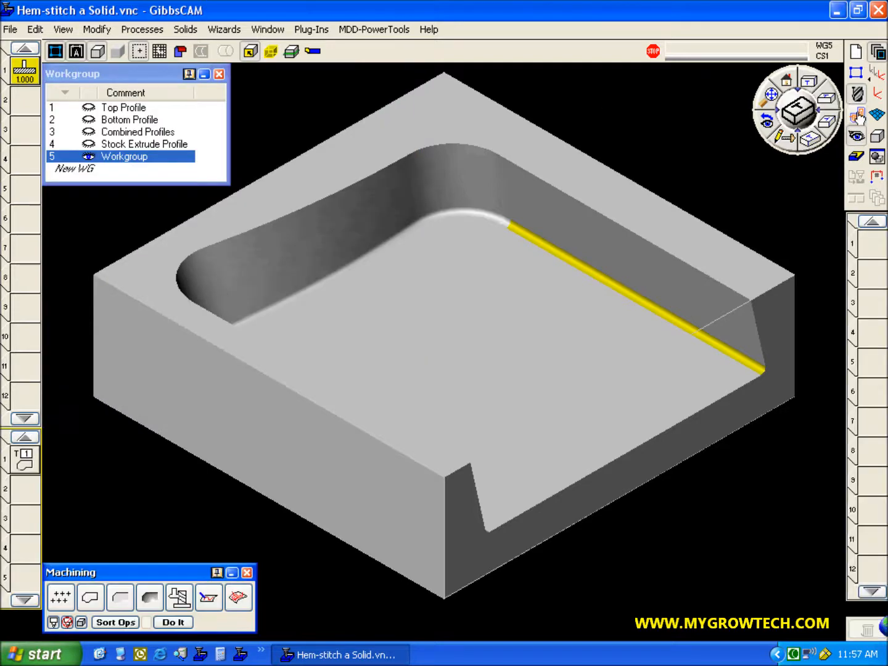
pyautogui.doubleClick(28, 463)
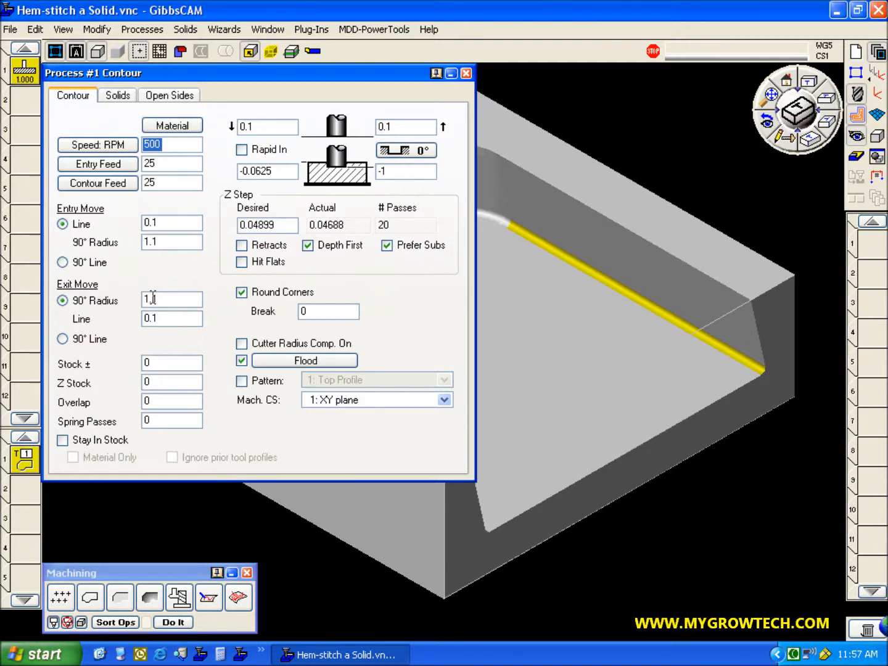
pyautogui.doubleClick(175, 362)
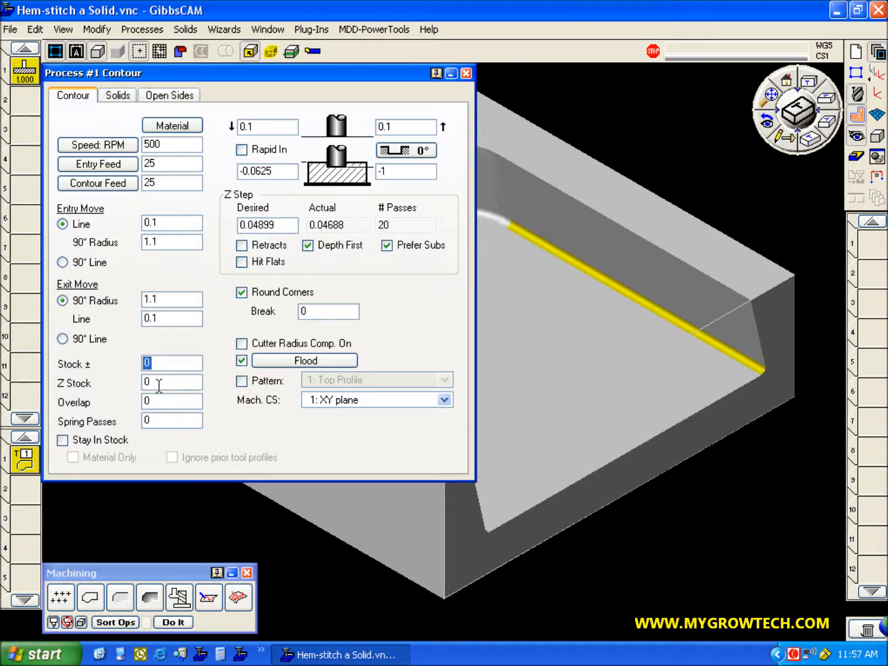
pyautogui.doubleClick(159, 383)
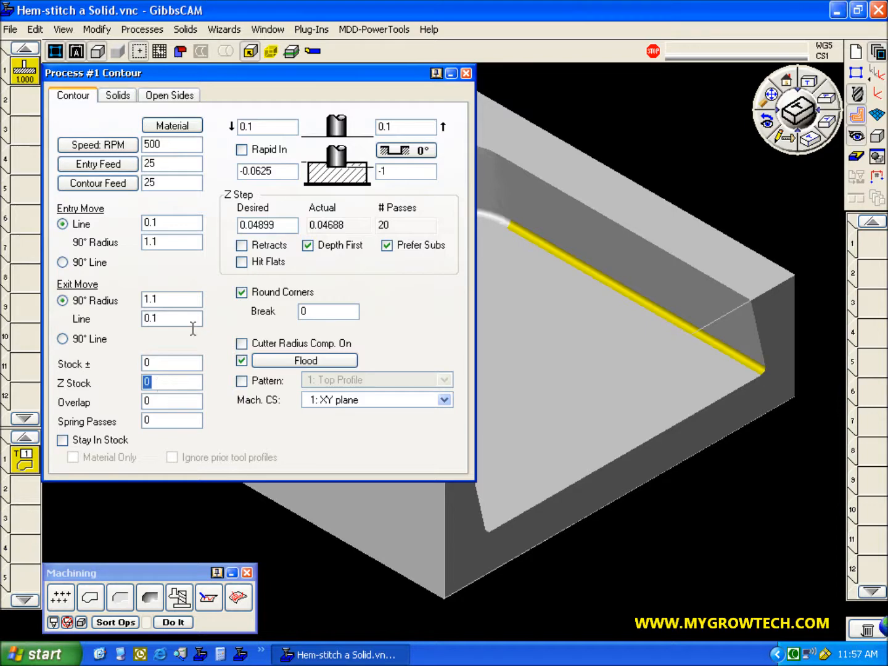
pyautogui.doubleClick(280, 125)
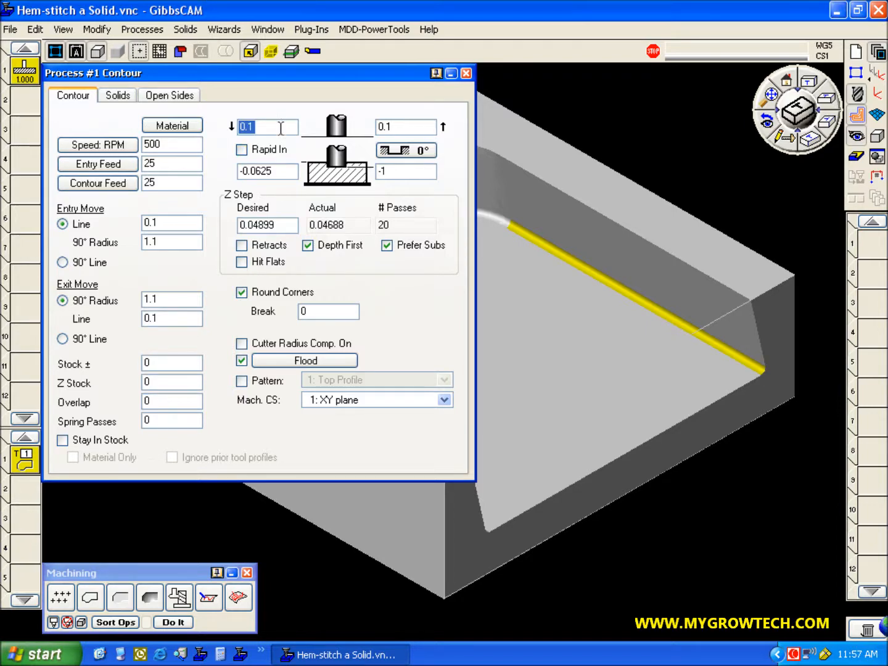
pyautogui.doubleClick(281, 172)
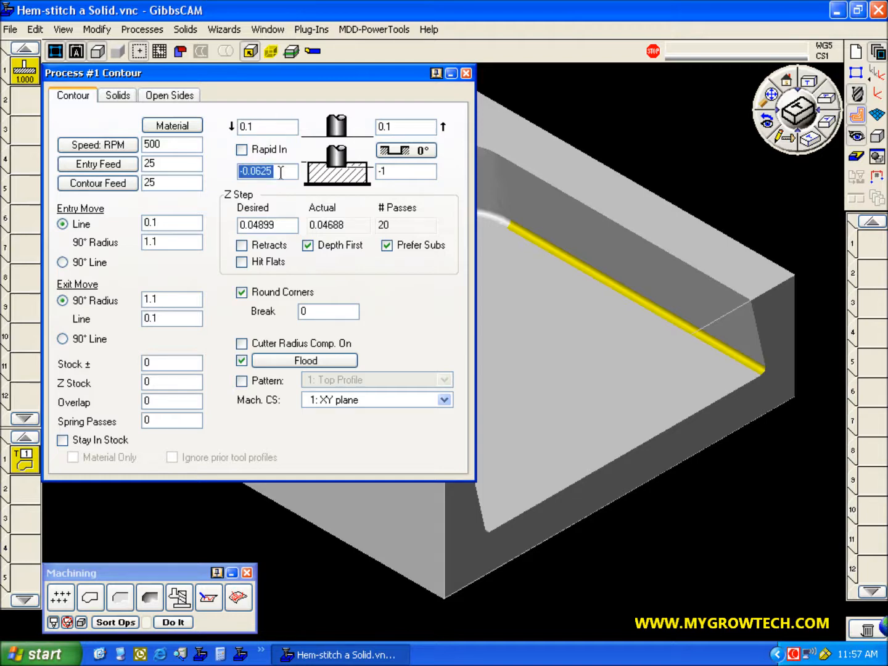
# Step: Compare the key cutter's bottom corner radius with the contour process's starting depth, and check the final depth
pyautogui.doubleClick(25, 72)
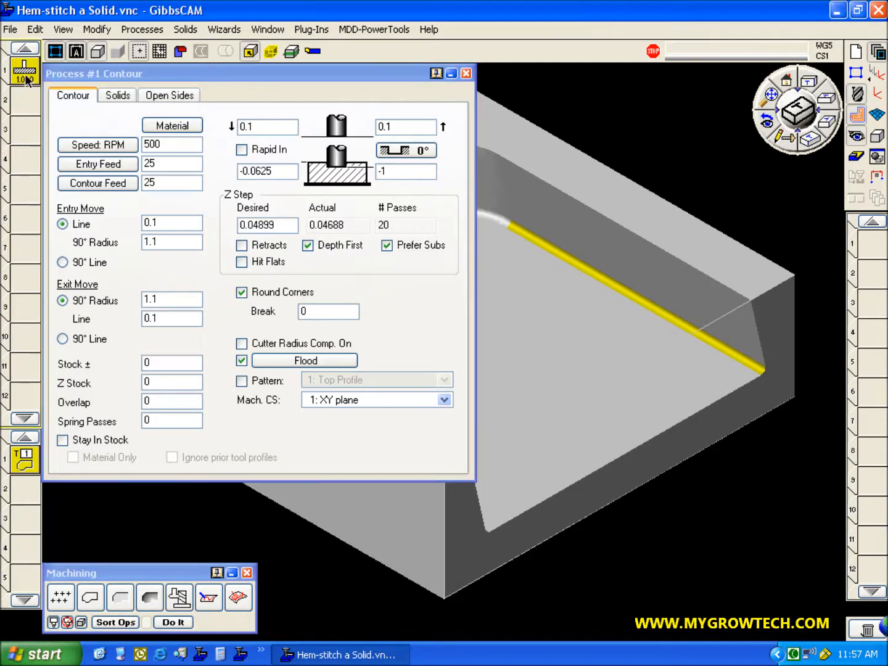
pyautogui.doubleClick(263, 240)
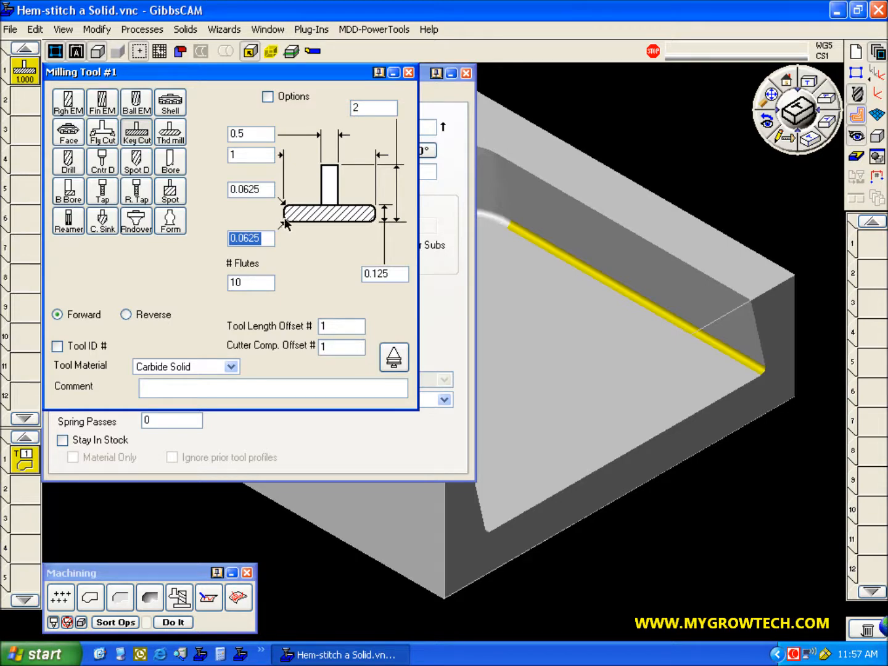
pyautogui.click(407, 73)
pyautogui.doubleClick(292, 170)
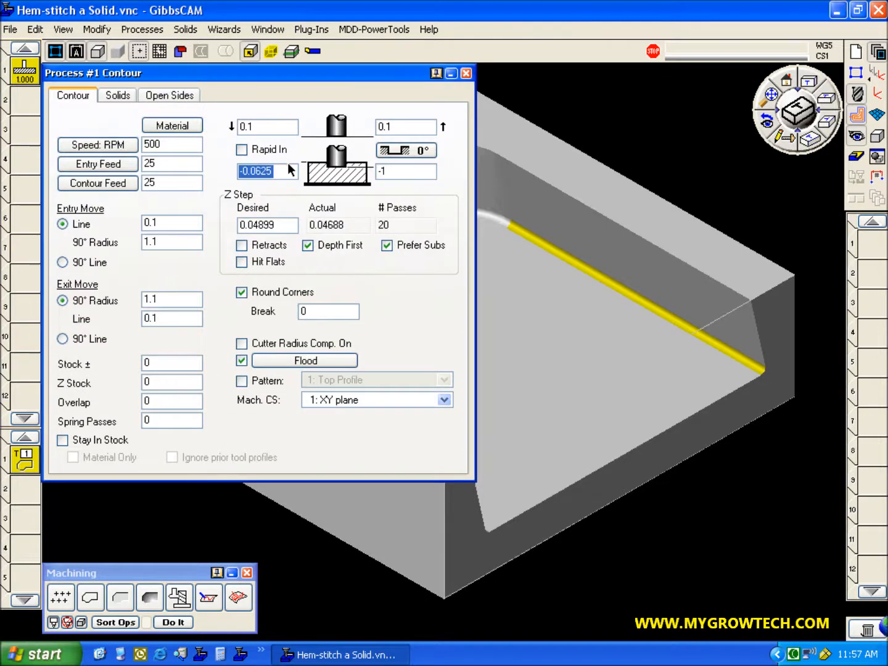
pyautogui.doubleClick(404, 173)
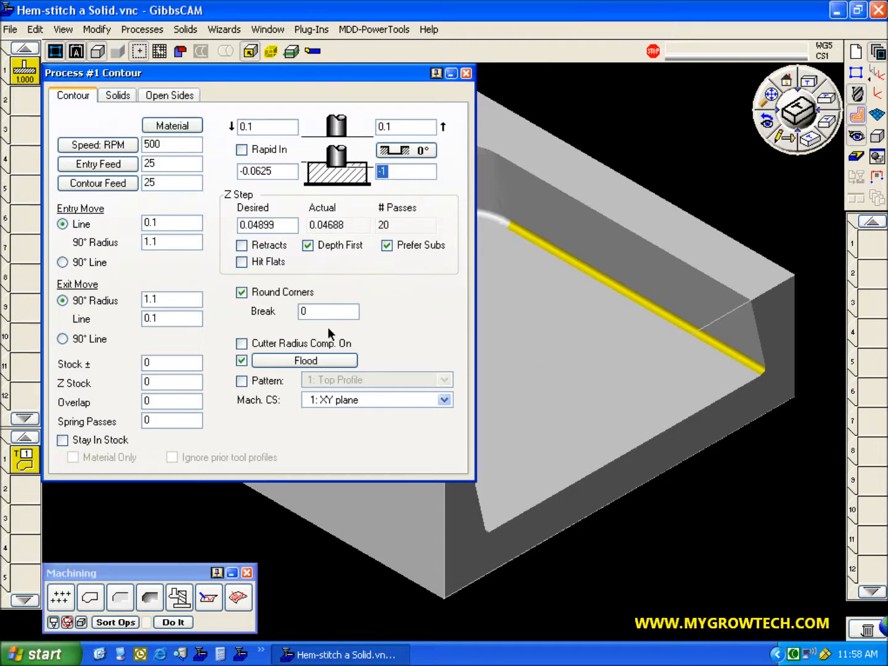
# Step: Review the contour process's solids settings and ridge height along with the part's global rough and finish tolerances
pyautogui.click(123, 96)
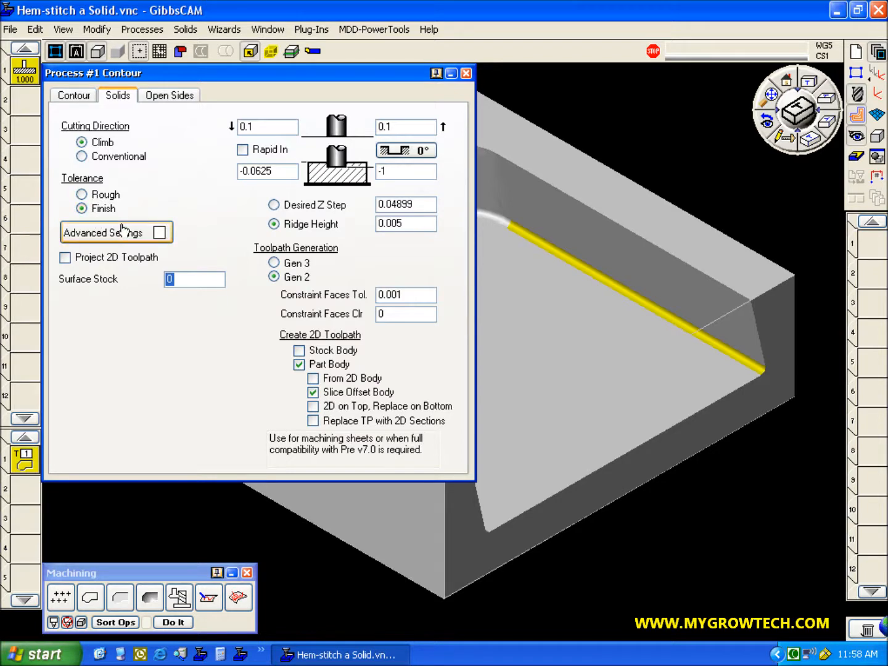
pyautogui.click(857, 52)
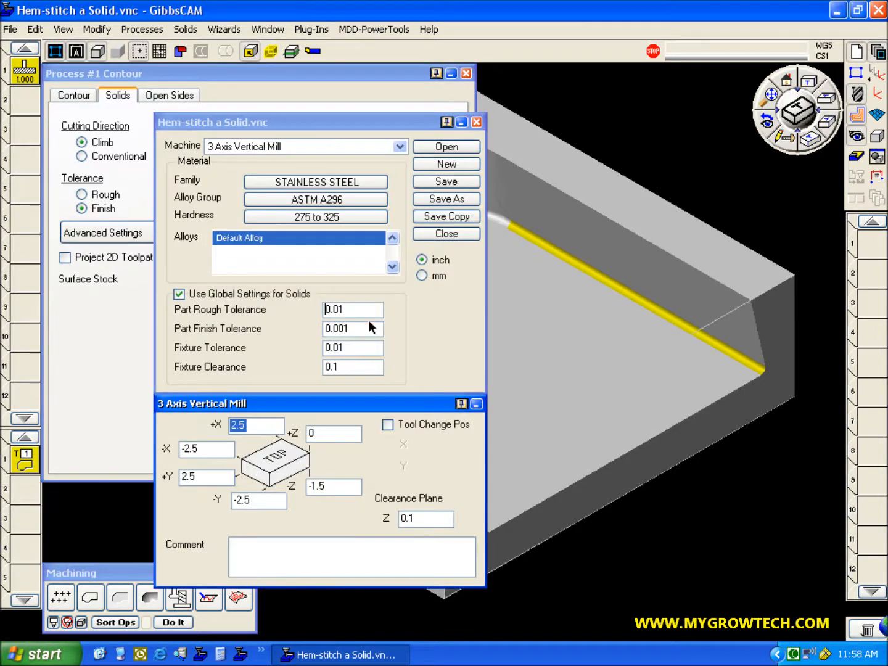
pyautogui.click(370, 314)
pyautogui.click(371, 329)
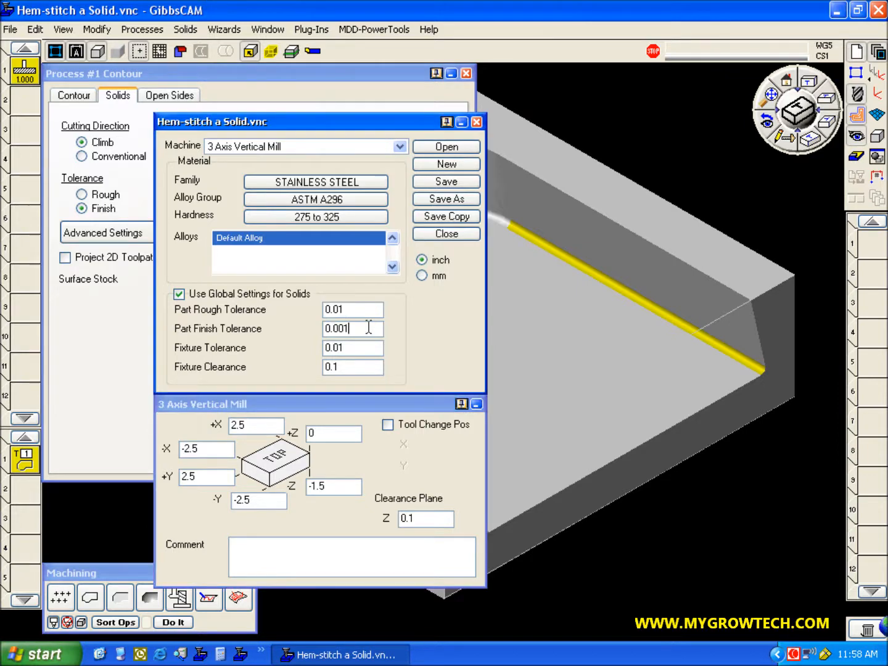
pyautogui.click(476, 122)
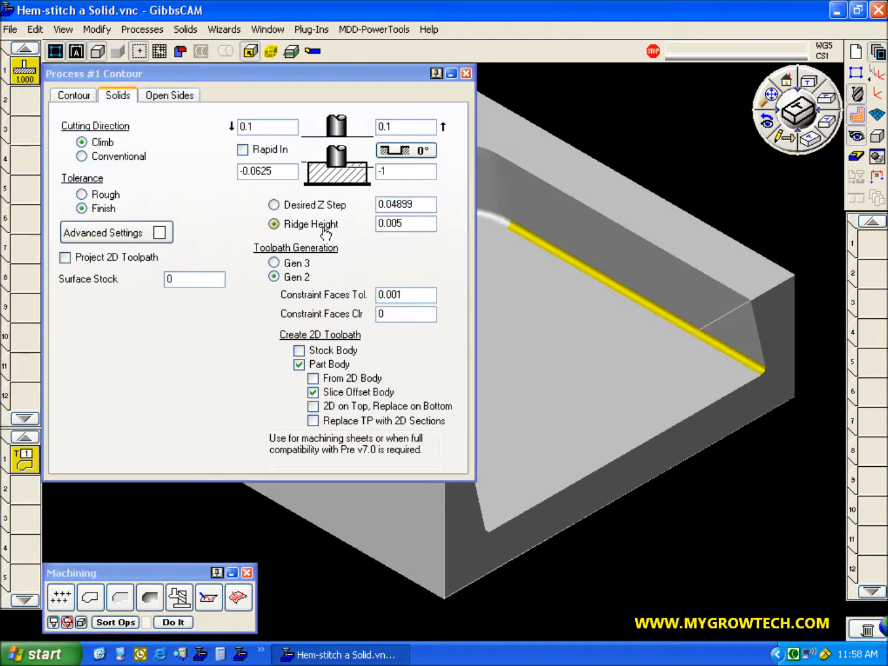
pyautogui.click(402, 224)
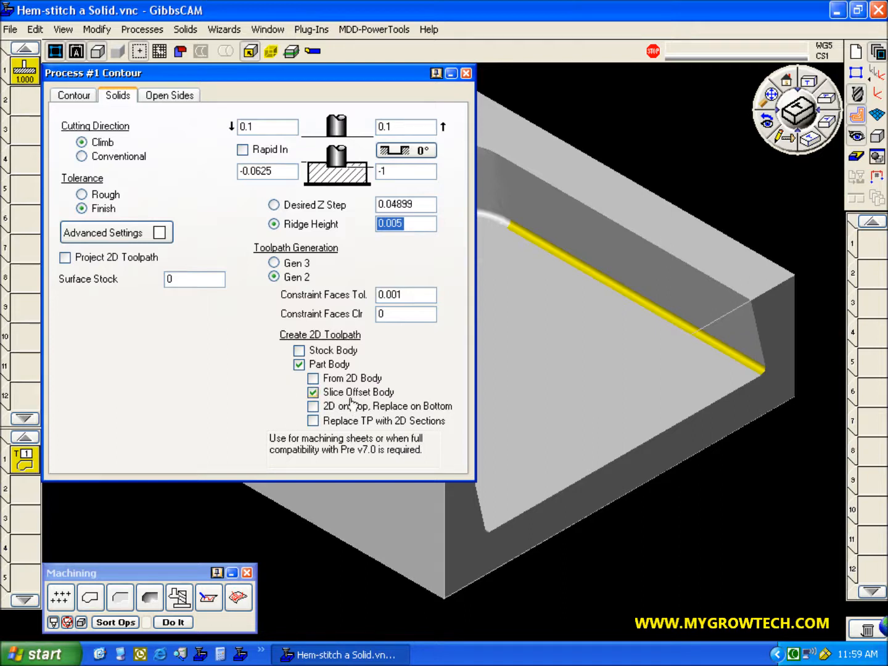
pyautogui.click(466, 74)
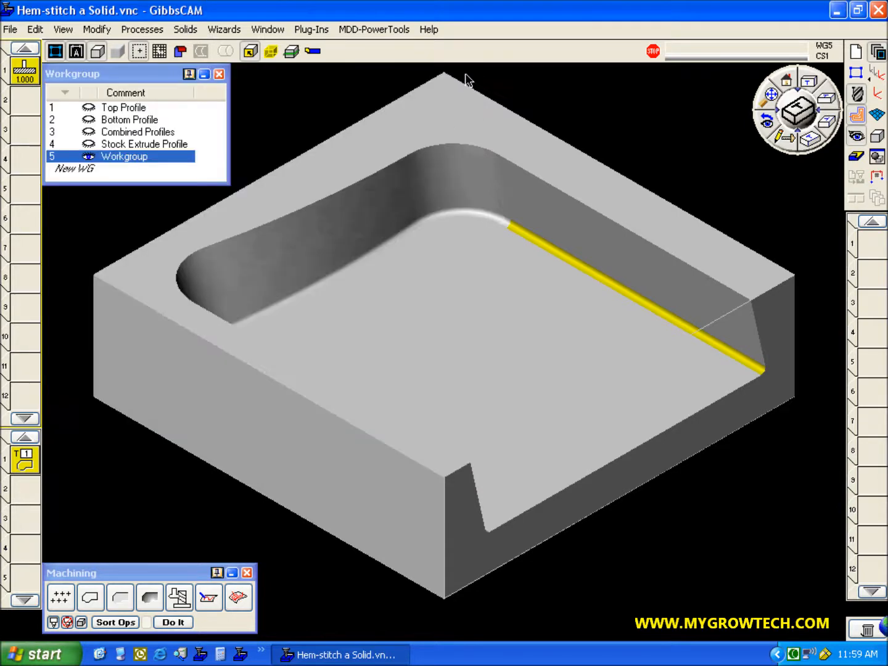
# Step: Select all pocket faces tangent to the chosen floor fillet and generate the contour toolpath on them
pyautogui.click(219, 74)
pyautogui.rightClick(327, 228)
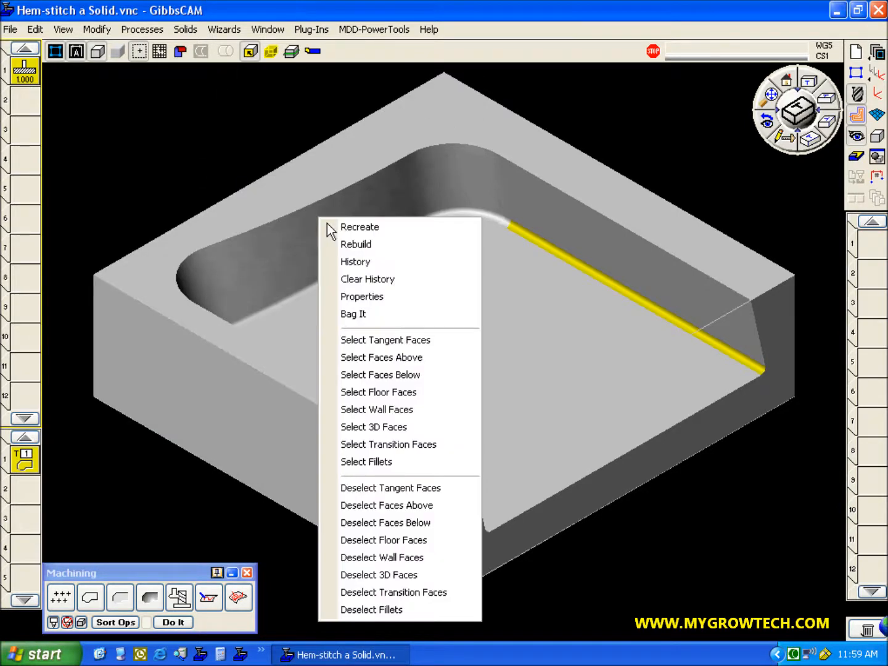
pyautogui.click(409, 340)
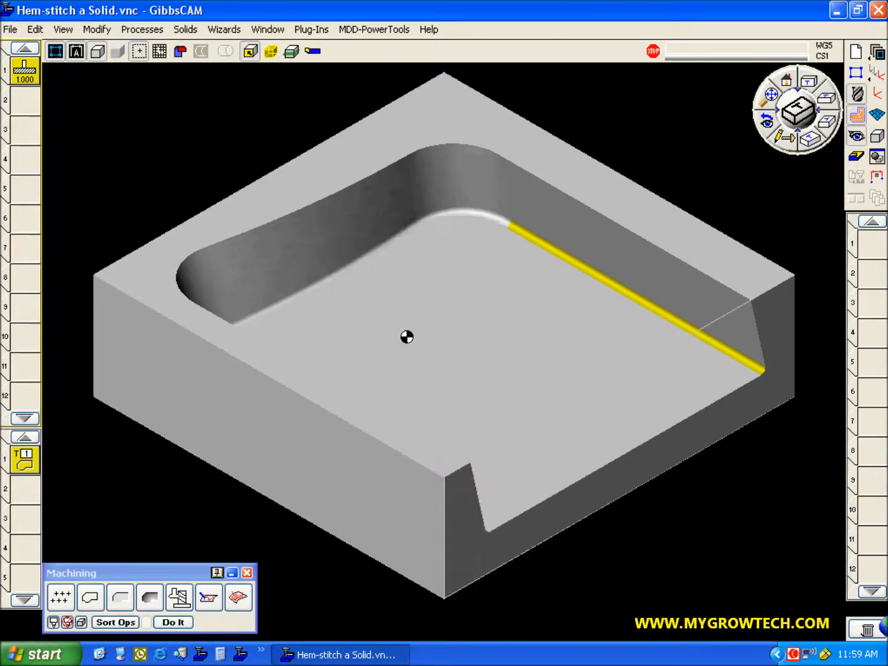
pyautogui.moveTo(615, 417); pyautogui.dragTo(399, 391, button='middle')
pyautogui.click(808, 141)
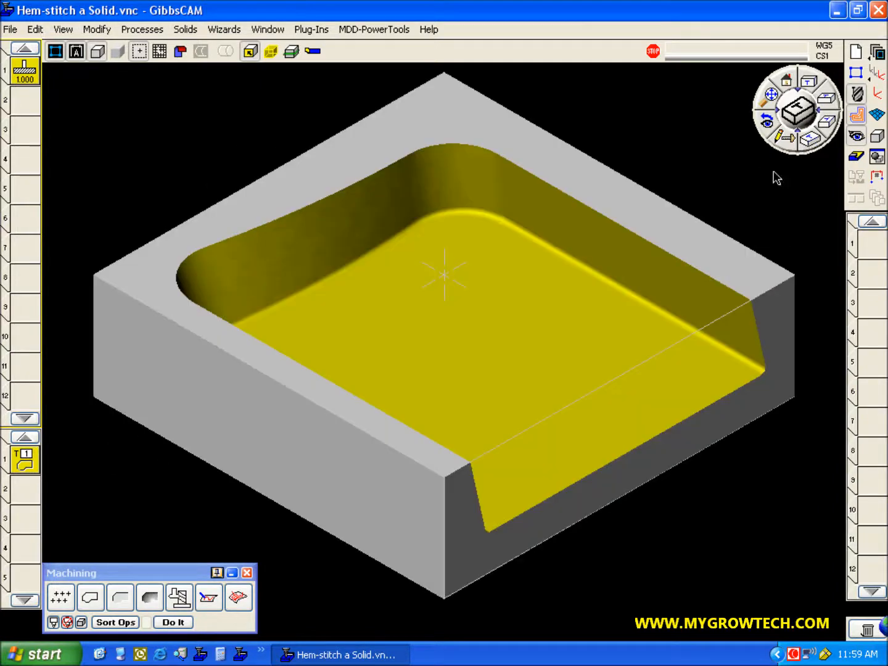
pyautogui.click(174, 622)
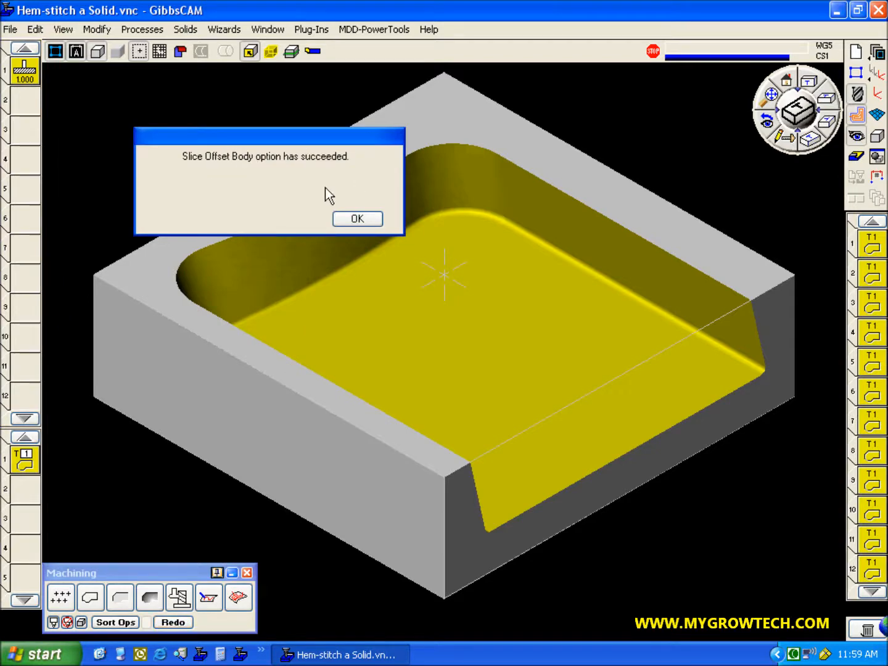
pyautogui.click(349, 220)
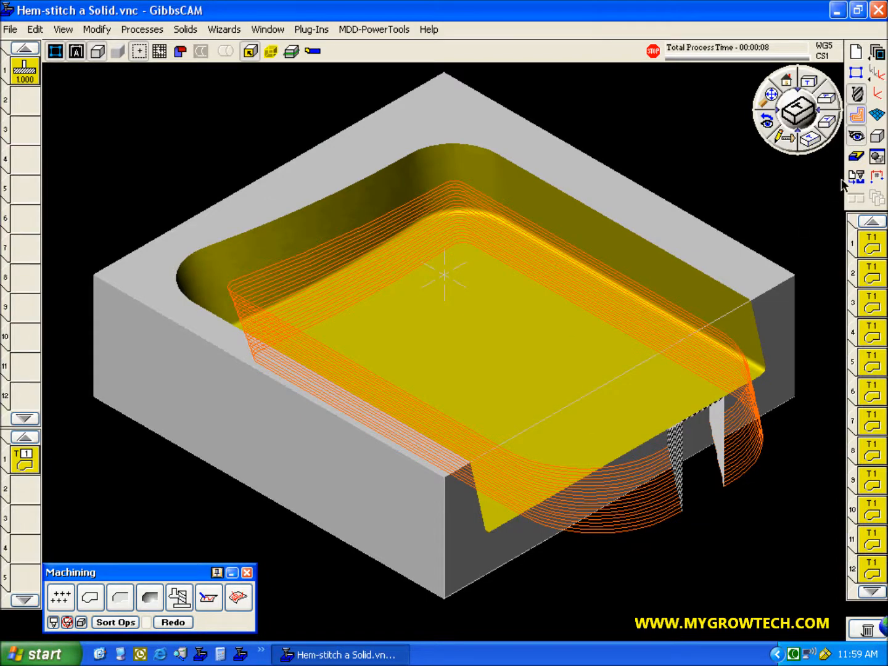
# Step: Take the STOCK body out of the body bag, inspect it with the toolpath from several views, and bag it again
pyautogui.click(877, 157)
pyautogui.doubleClick(80, 501)
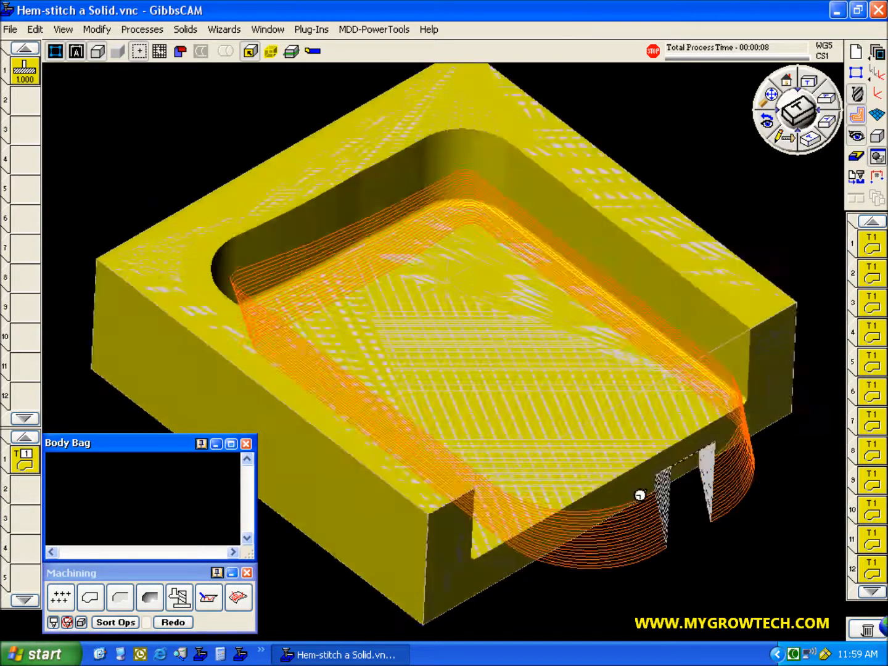
pyautogui.moveTo(640, 495); pyautogui.dragTo(517, 549, button='middle')
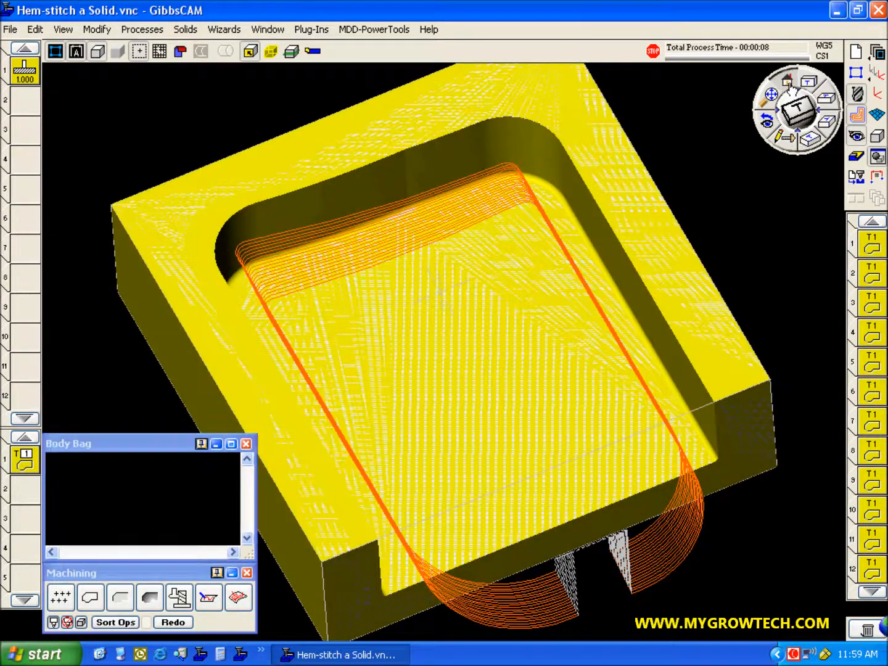
pyautogui.click(792, 91)
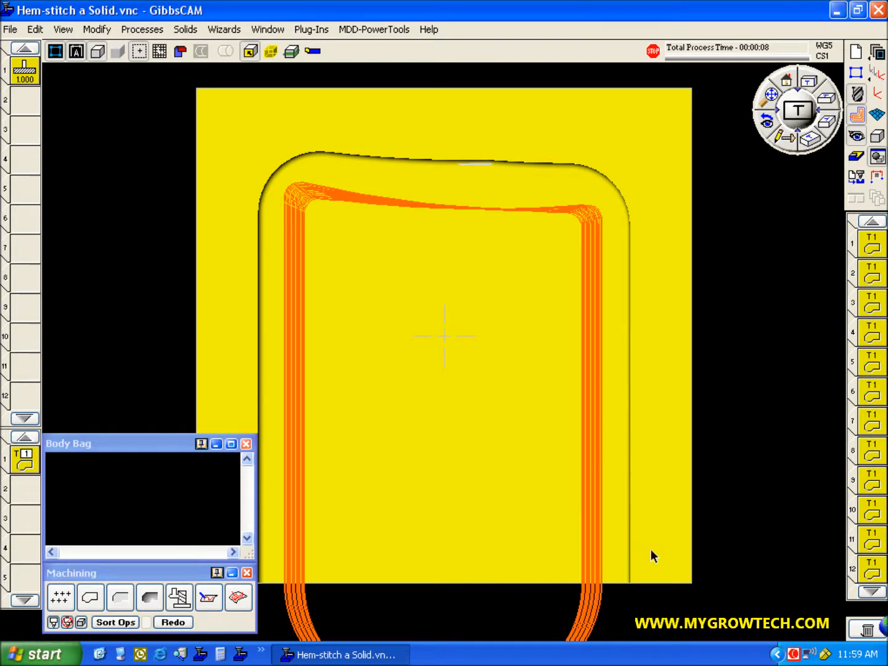
pyautogui.click(813, 141)
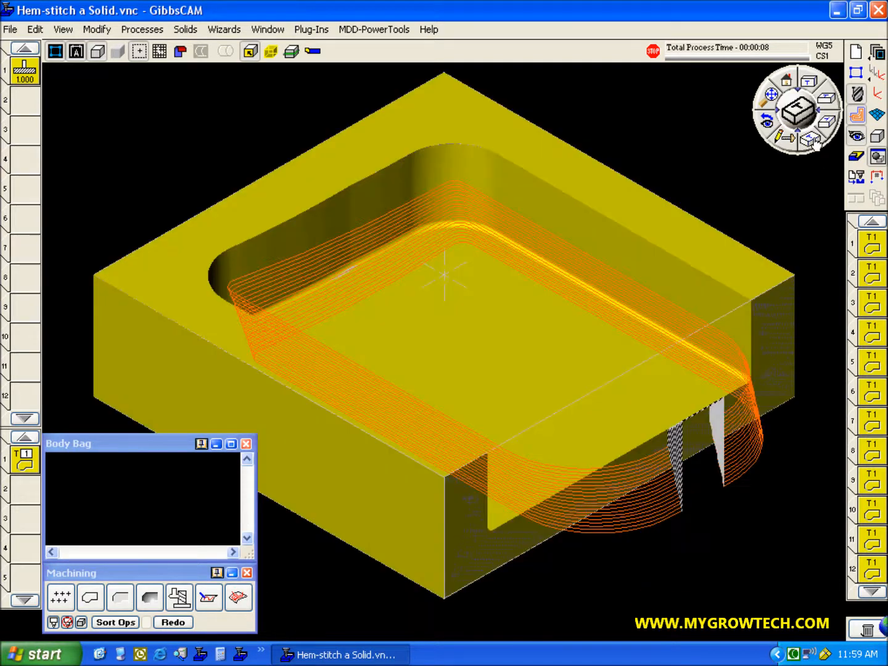
pyautogui.rightClick(134, 442)
pyautogui.click(188, 486)
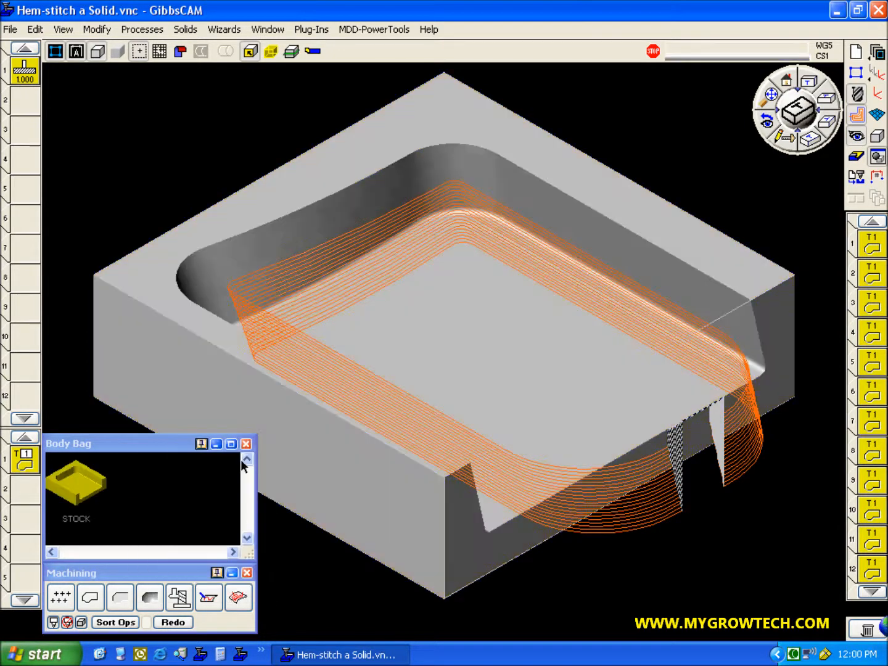
# Step: Close the body bag and run the cut simulation of the contour toolpath at an increased playback speed
pyautogui.click(246, 444)
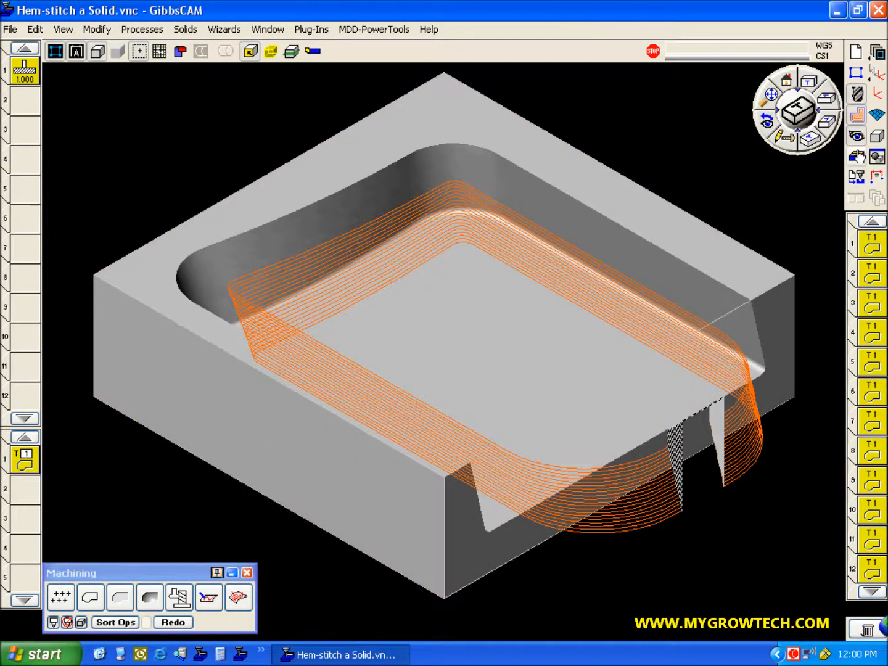
pyautogui.click(859, 154)
pyautogui.click(794, 590)
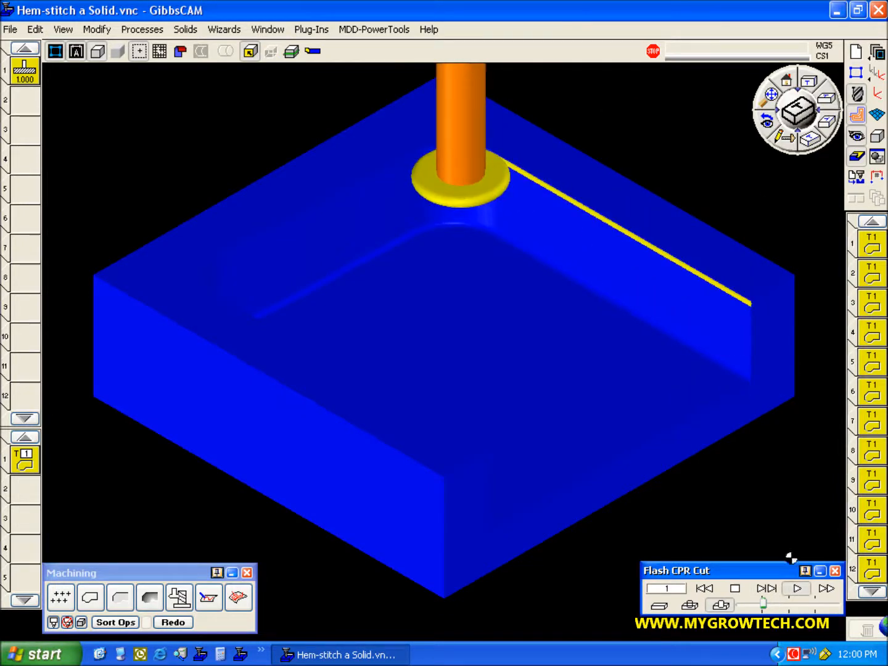
pyautogui.moveTo(763, 605); pyautogui.dragTo(787, 605)
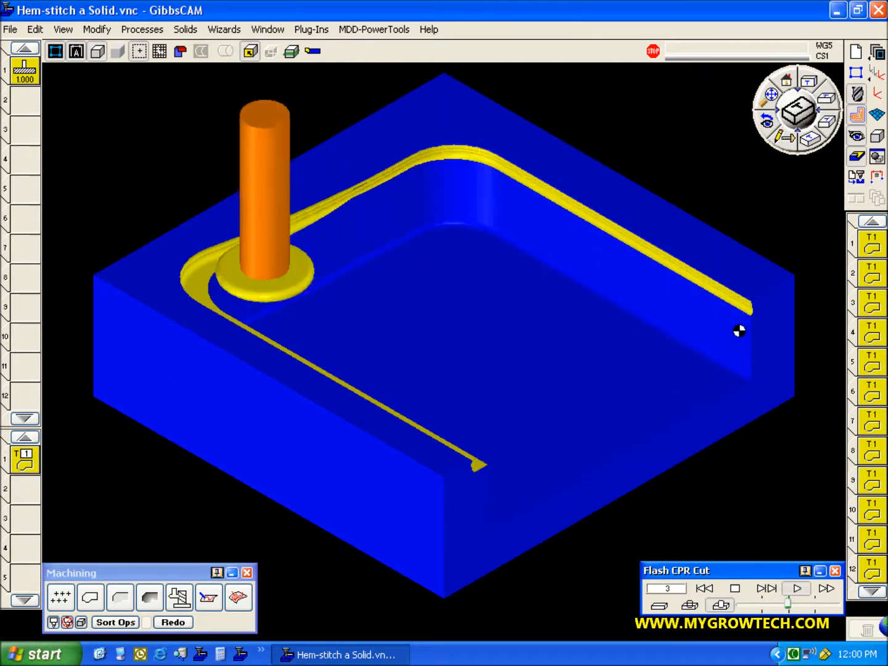
# Step: Examine the simulated tapered-wall cuts from a tilted view, a fitted side view and the isometric view, speeding up the playback further
pyautogui.moveTo(625, 462); pyautogui.dragTo(222, 363, button='middle')
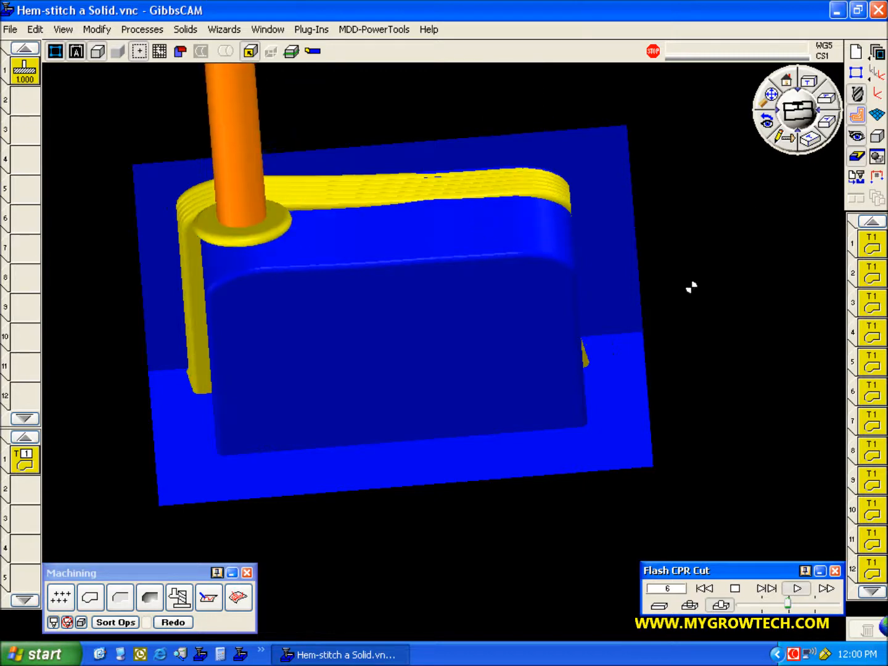
pyautogui.click(828, 121)
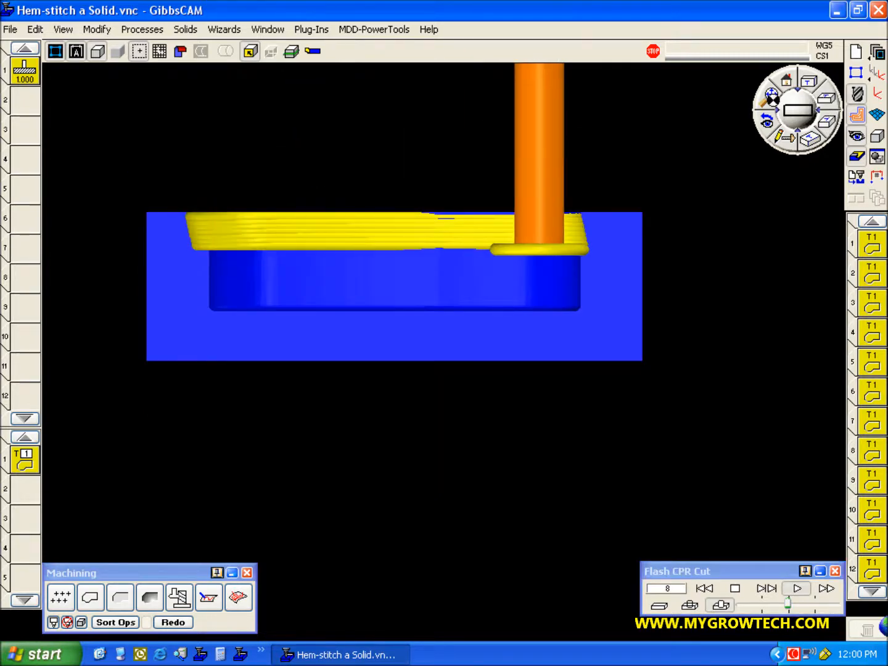
pyautogui.click(773, 100)
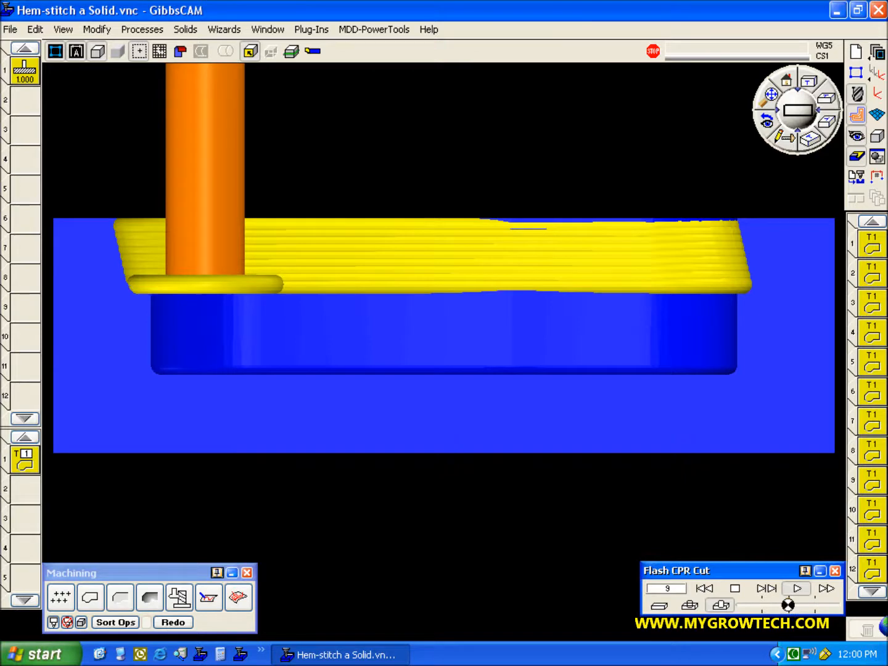
pyautogui.moveTo(788, 605); pyautogui.dragTo(807, 604)
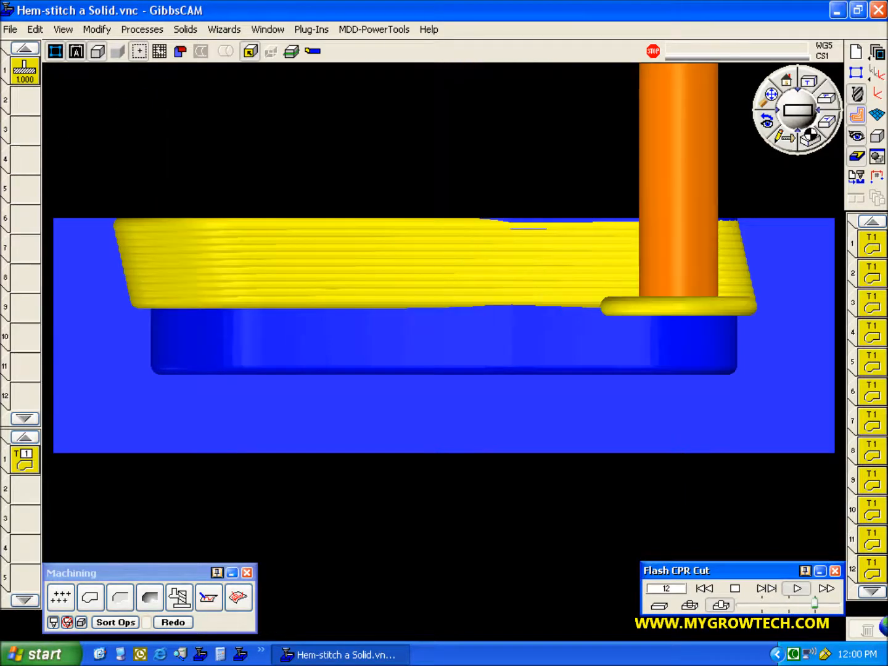
pyautogui.click(809, 140)
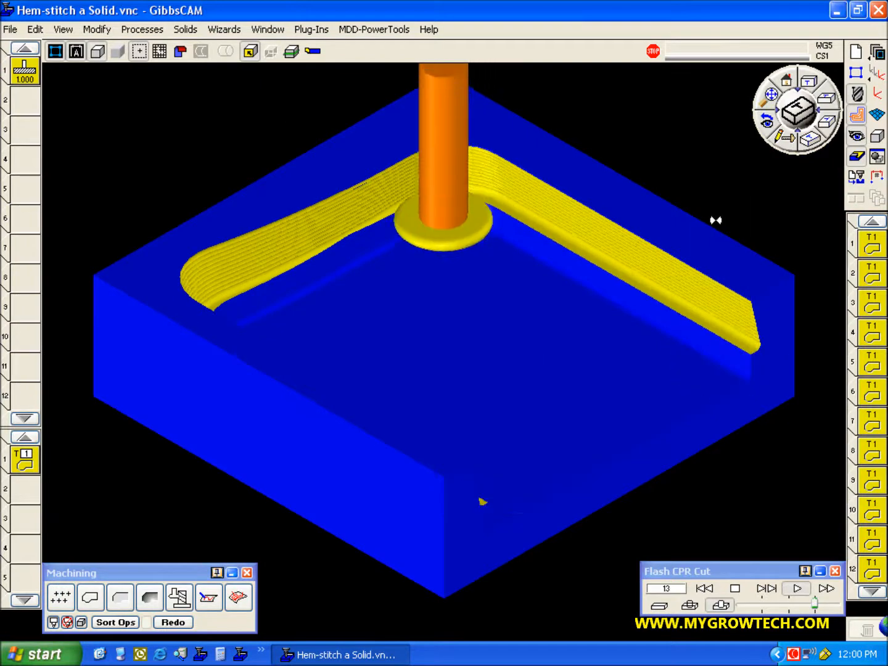